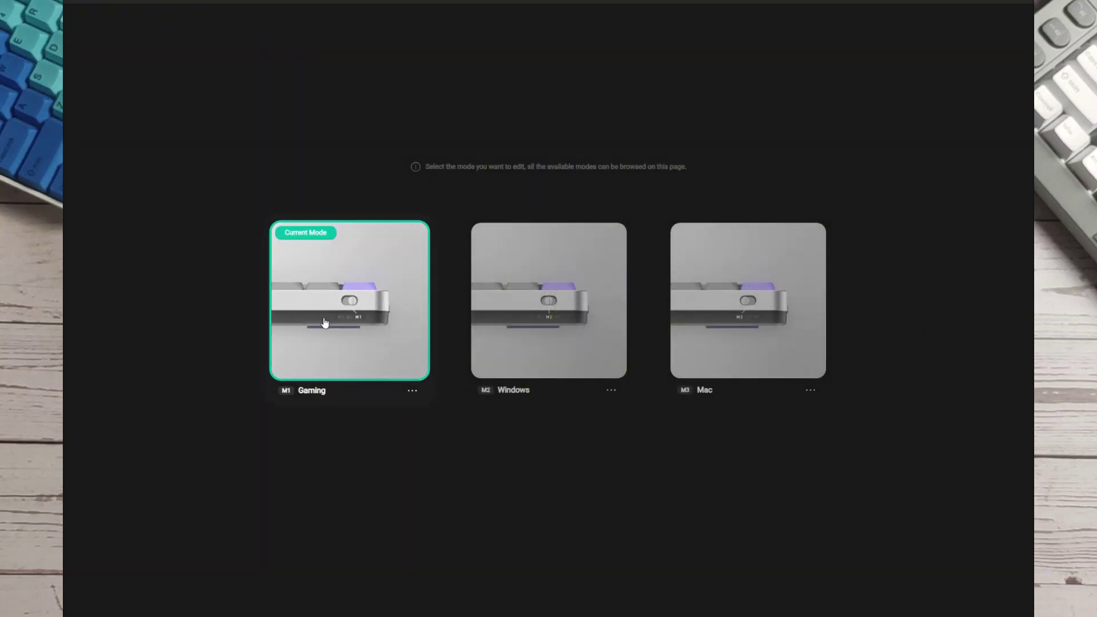
Open the M1 Gaming mode's Key Bindings and browse the Media Control and RGB Control symbol sets
click(339, 308)
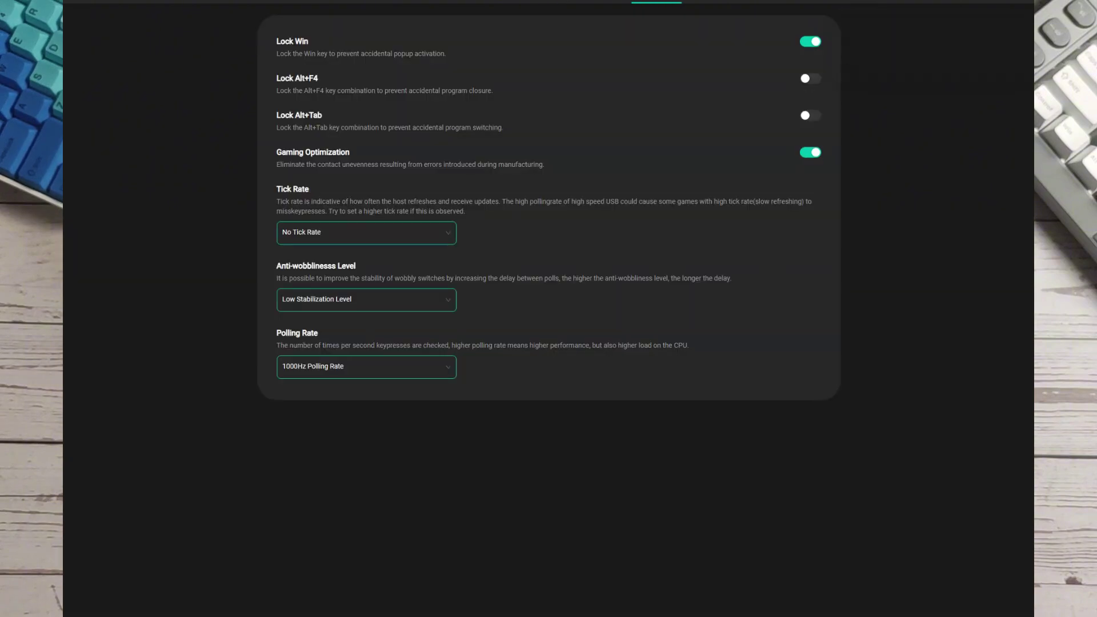
click(443, 2)
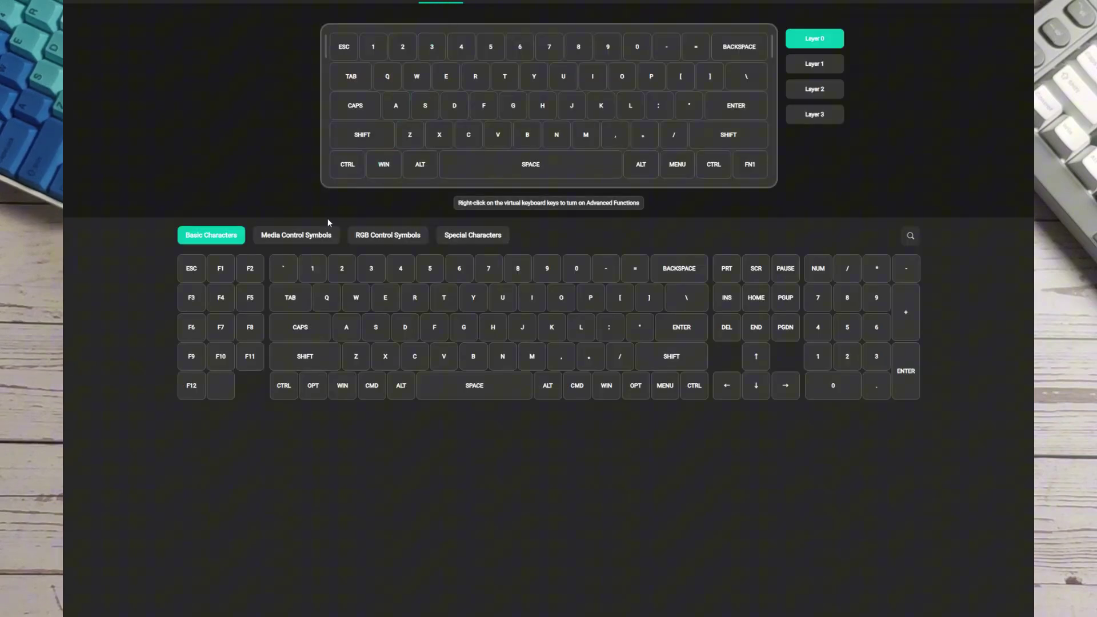
click(329, 241)
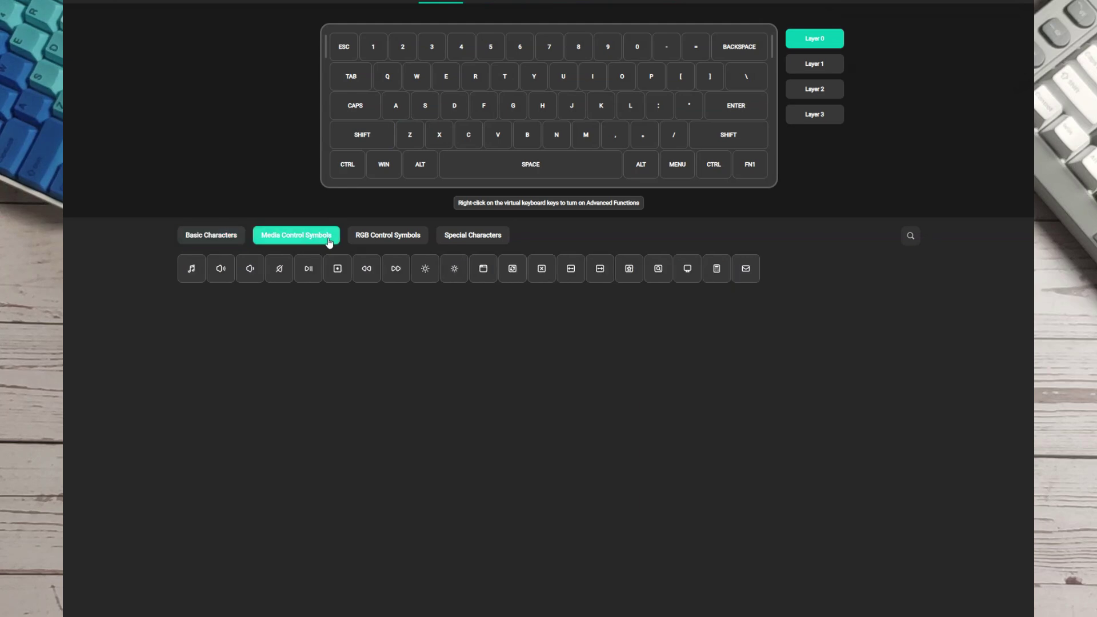
click(387, 238)
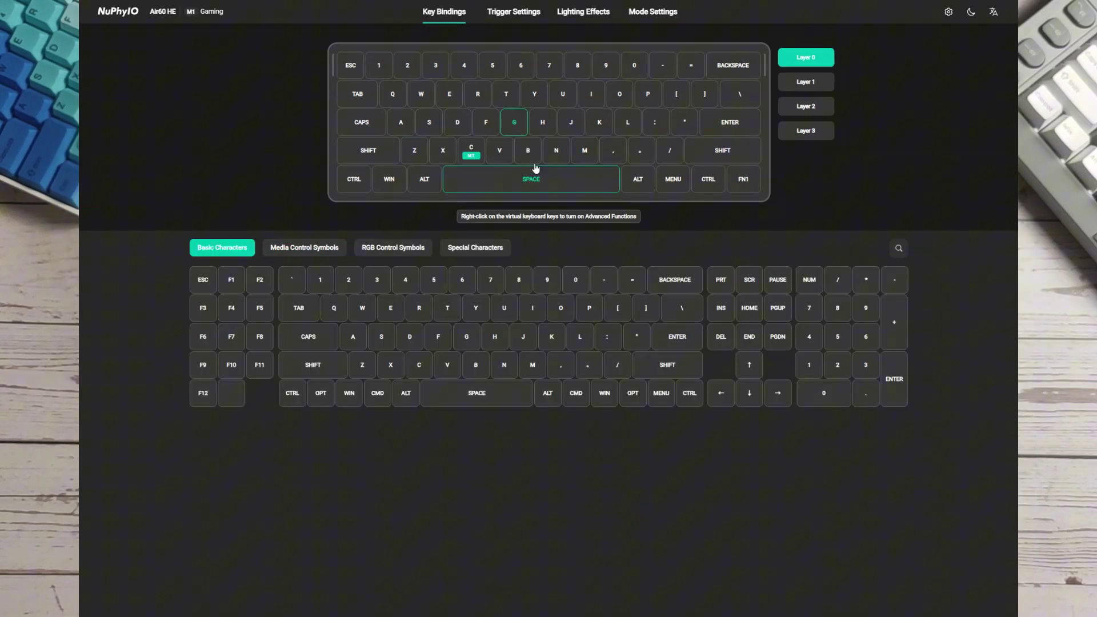
Start a dynamic keystroke on G with Q (stretched toward 3mm travel) and E in the second slot
right_click(516, 127)
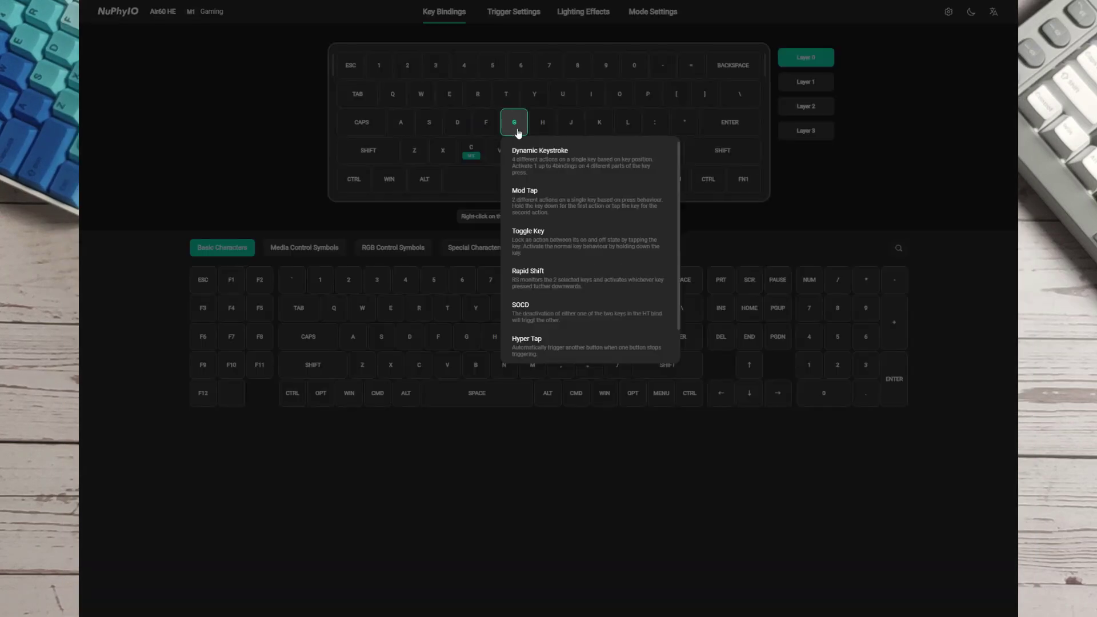
click(642, 171)
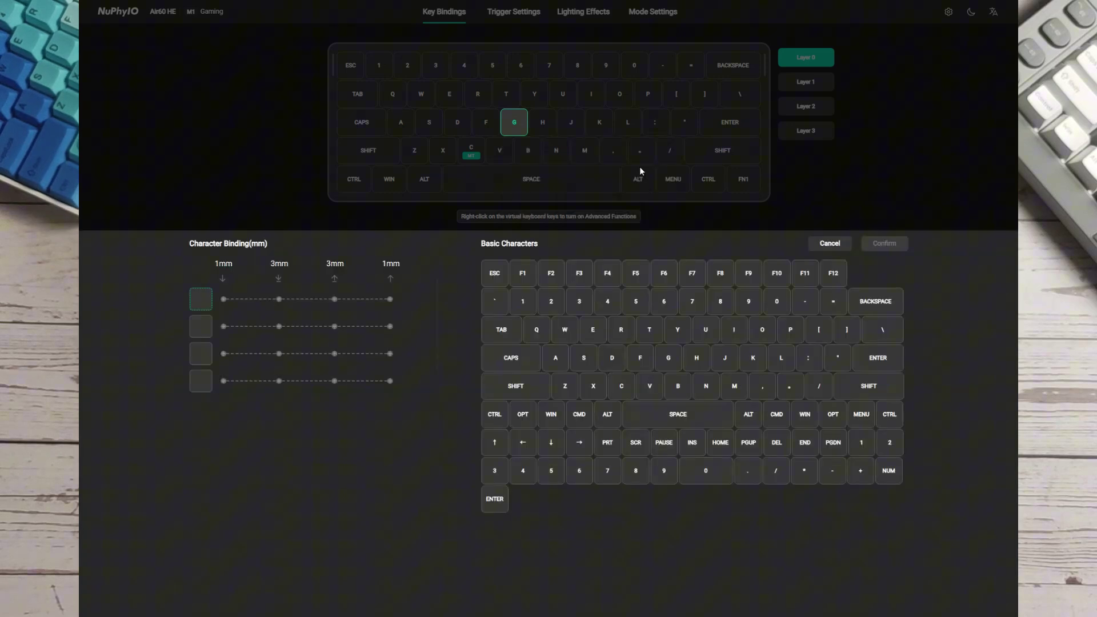
click(536, 328)
mouse_move(222, 309)
mouse_down()
mouse_move(301, 311)
mouse_move(221, 311)
mouse_up()
click(592, 330)
Make G a mod-tap key that sends U on tap
right_click(514, 122)
click(584, 202)
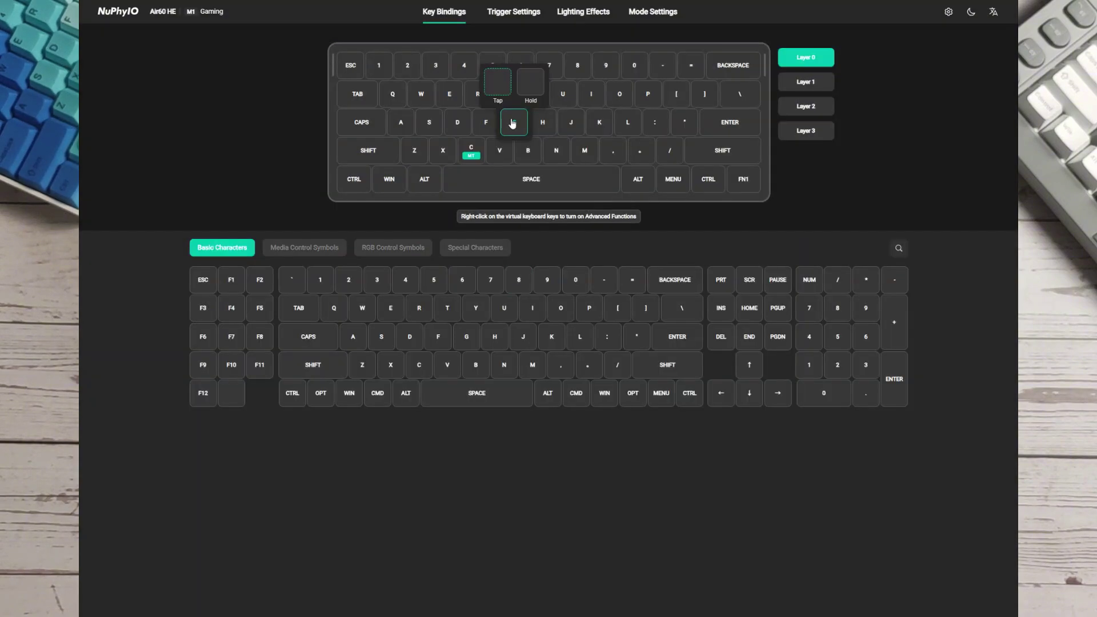
click(504, 311)
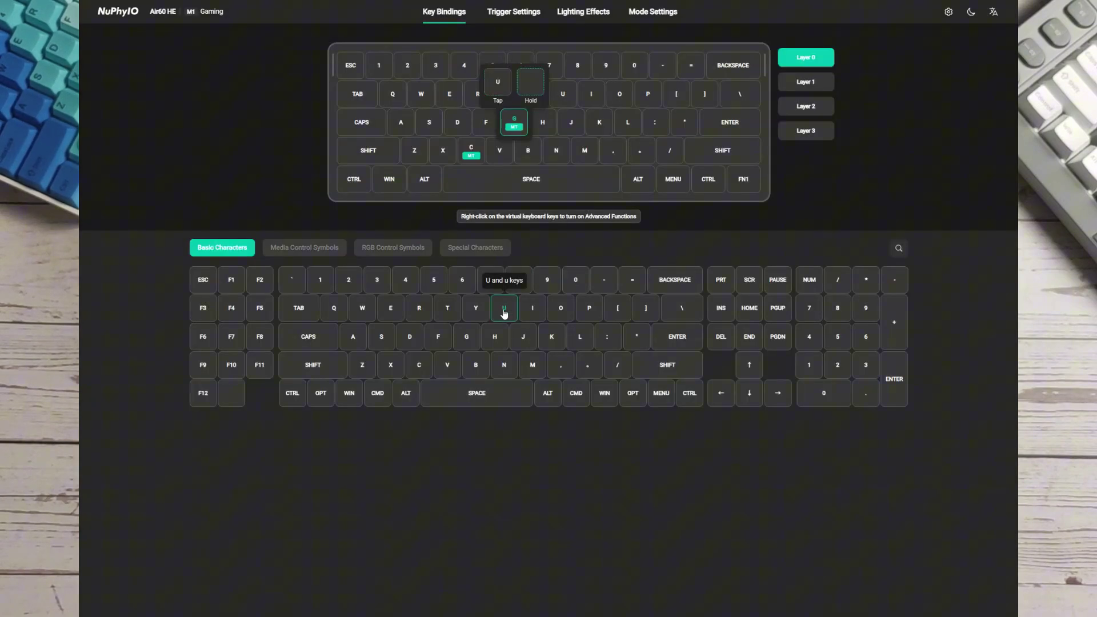
Make H a toggle key that toggles I
click(548, 133)
right_click(547, 133)
click(591, 243)
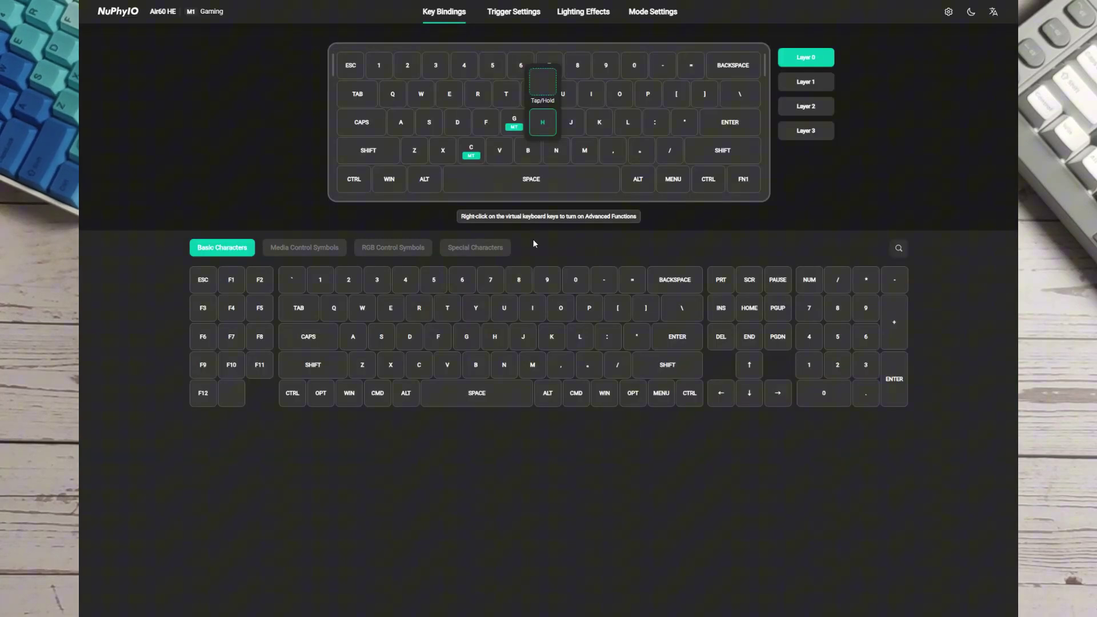
click(533, 309)
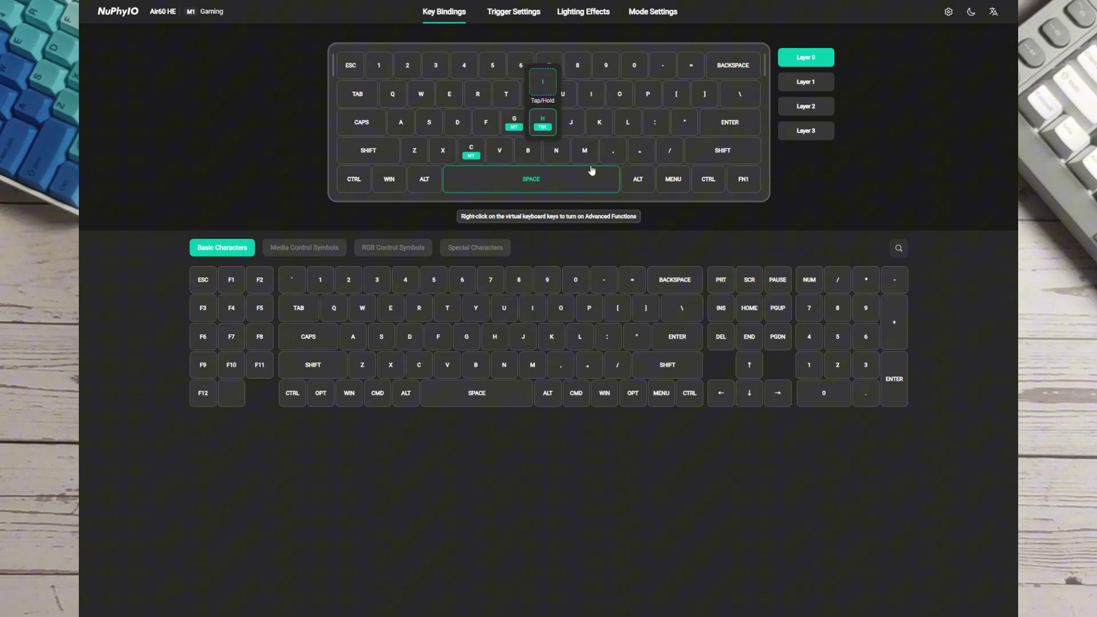
right_click(571, 122)
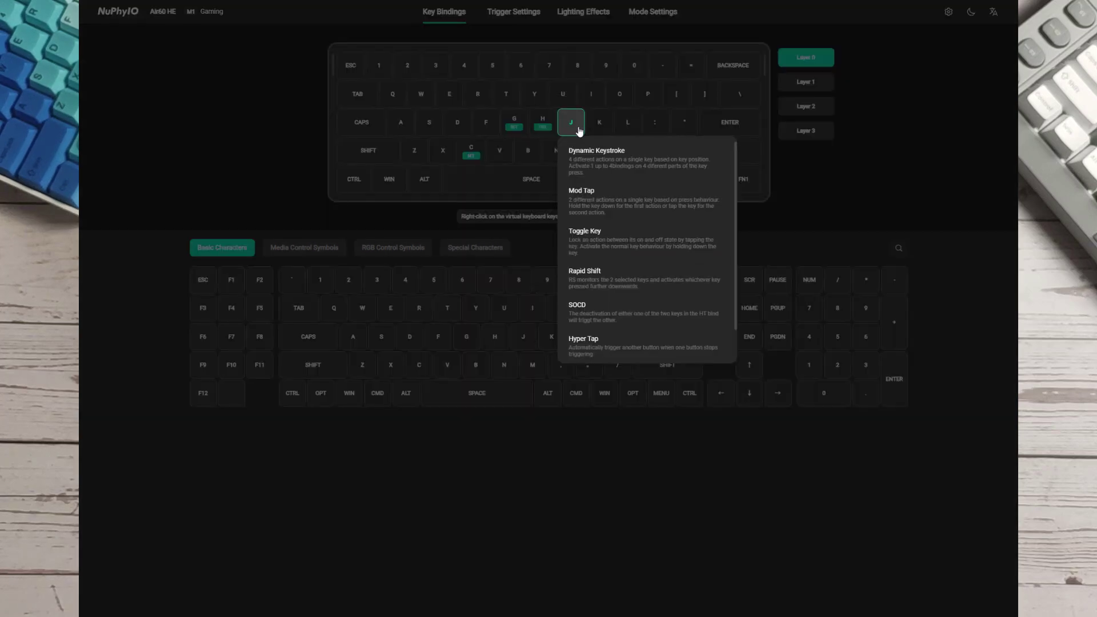
click(621, 284)
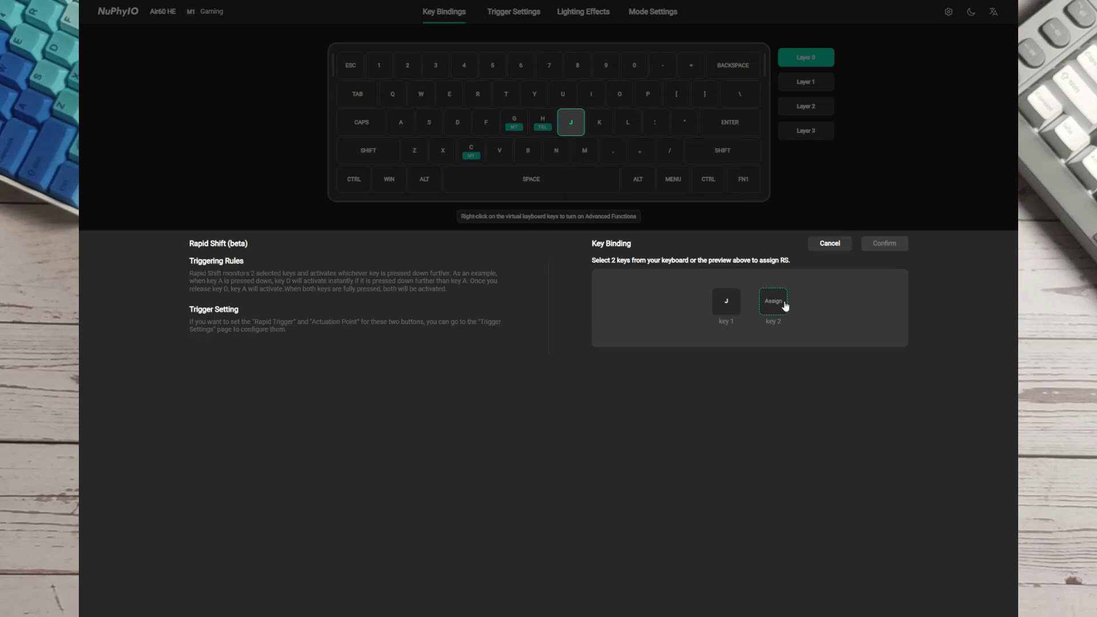
click(821, 246)
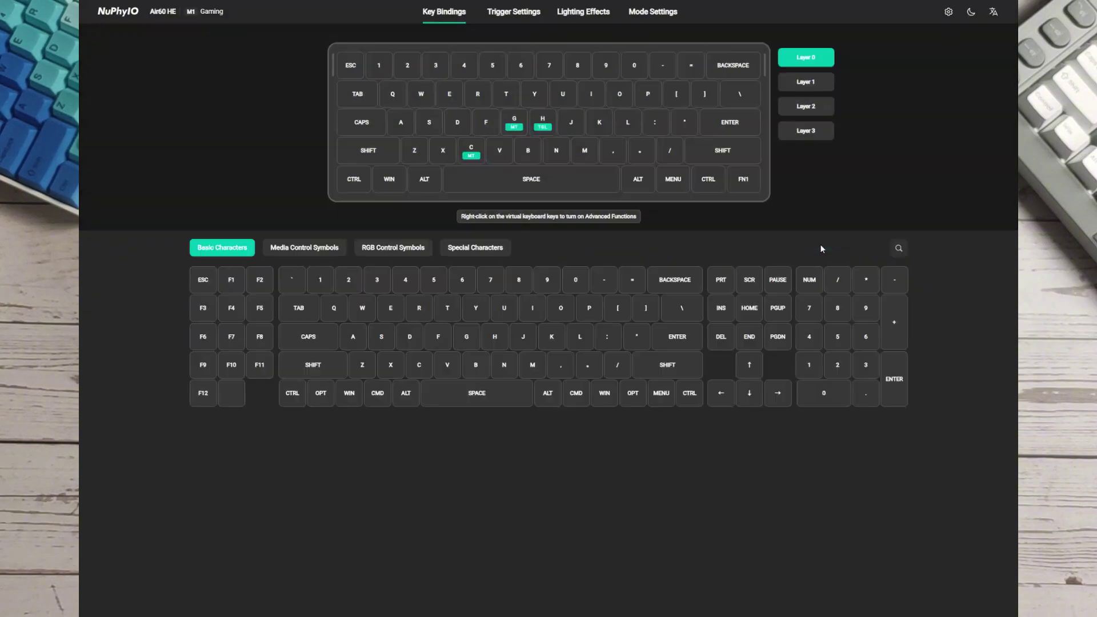
right_click(597, 124)
click(640, 308)
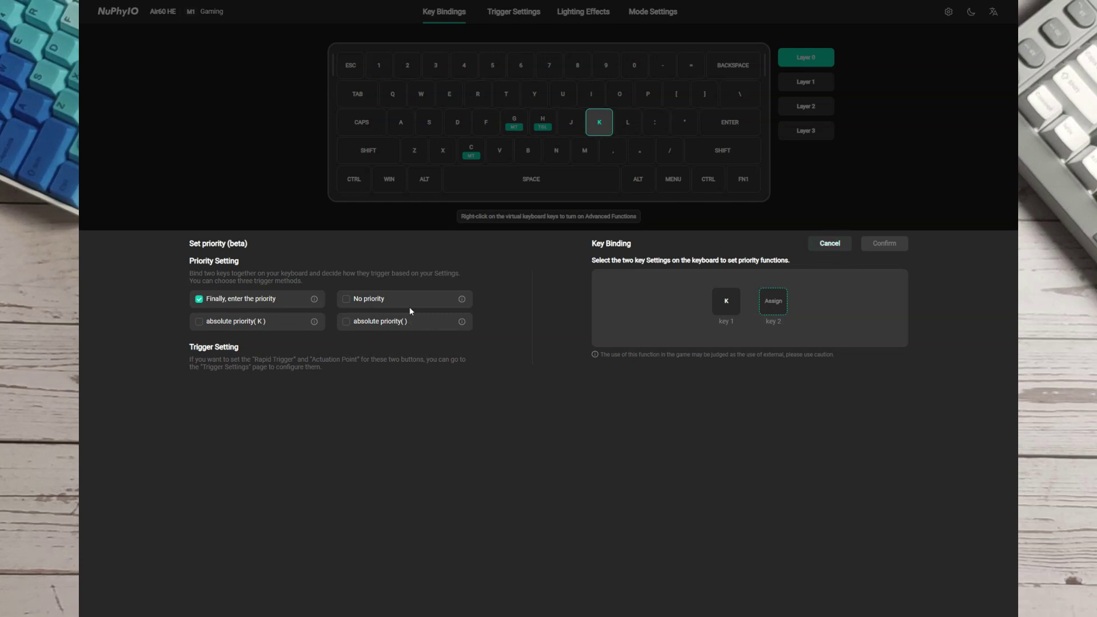
click(347, 300)
click(199, 323)
right_click(627, 122)
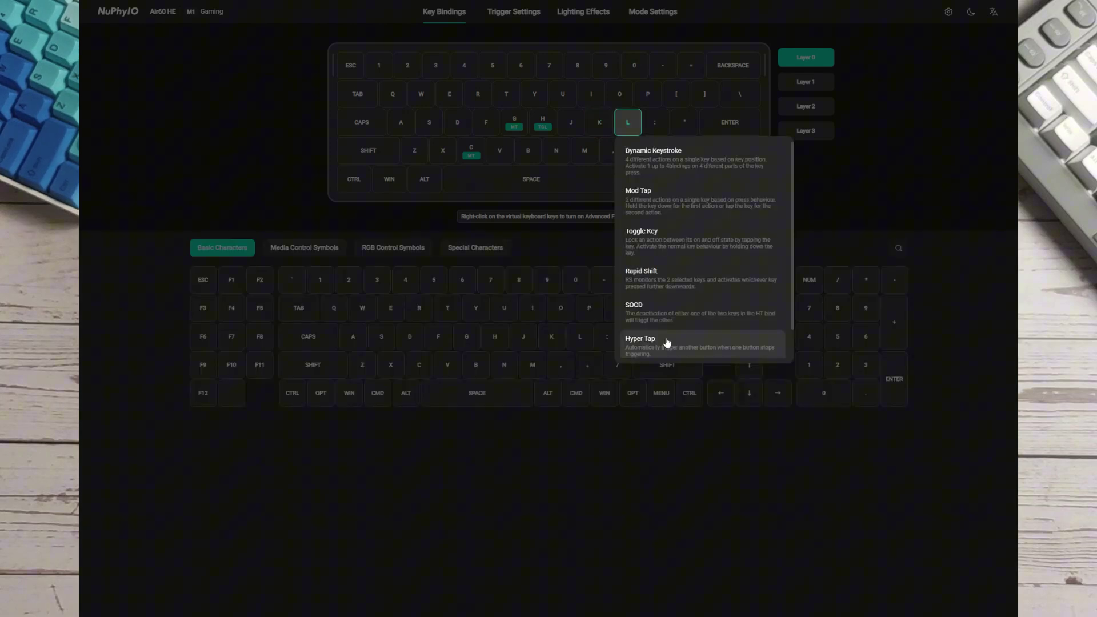
click(671, 344)
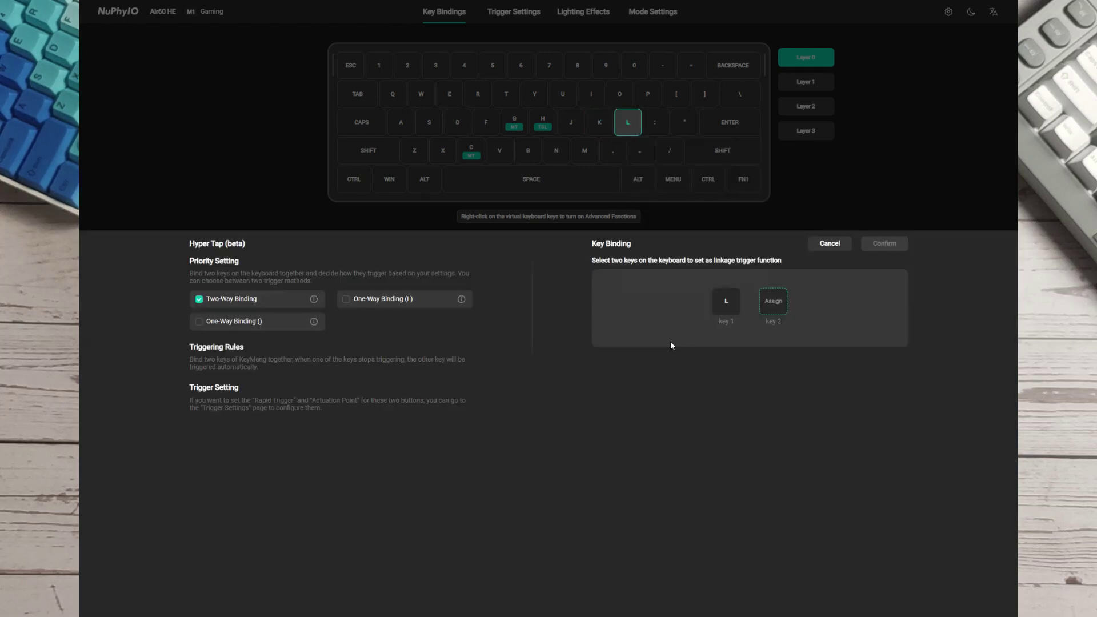
click(346, 299)
click(830, 244)
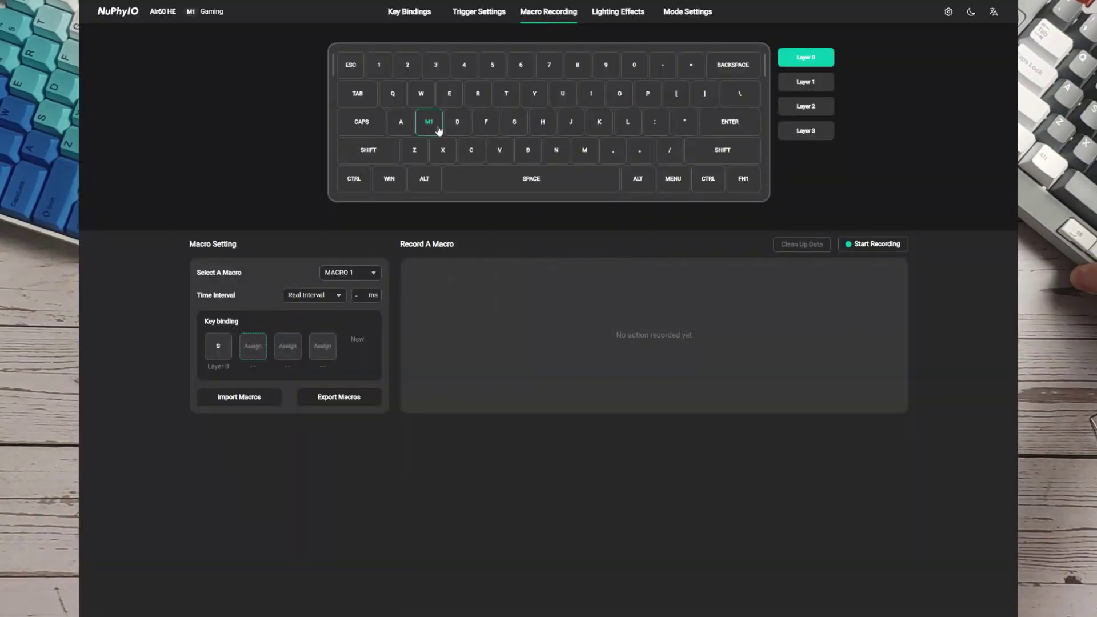
Add D to MACRO 1, then bind MACRO 2 to F, A, W and E
click(457, 126)
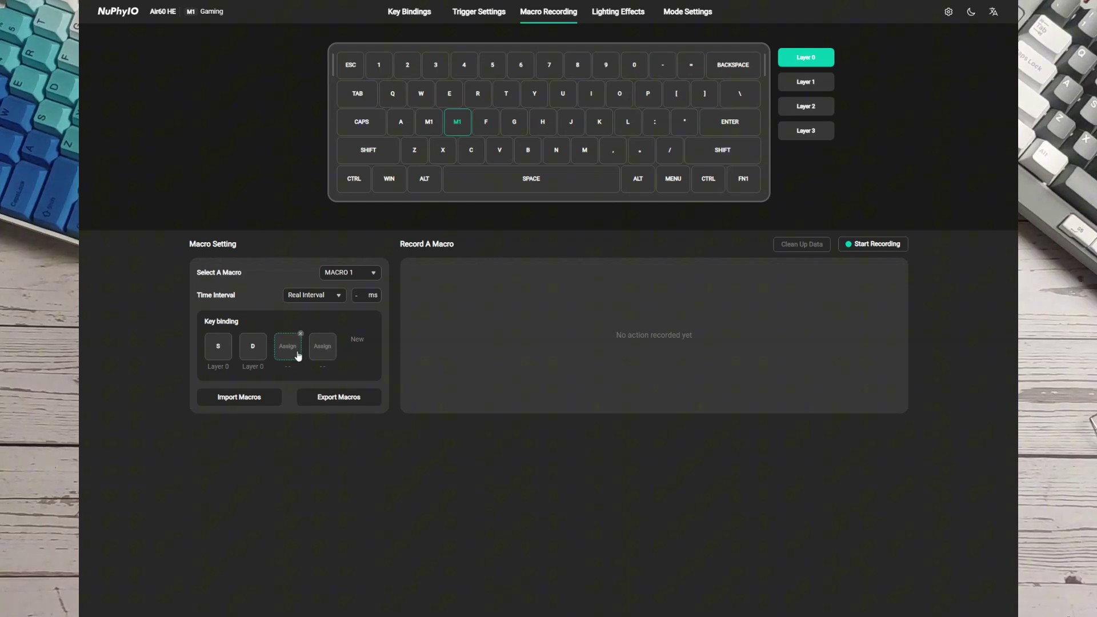
click(343, 274)
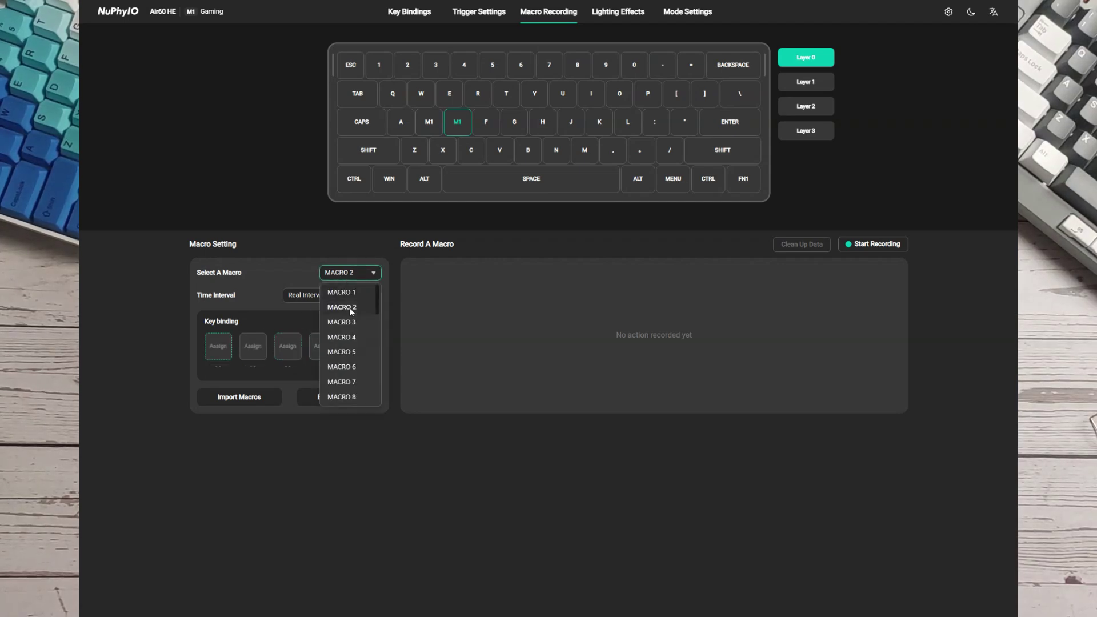
click(342, 306)
click(494, 134)
click(401, 121)
click(421, 94)
click(444, 96)
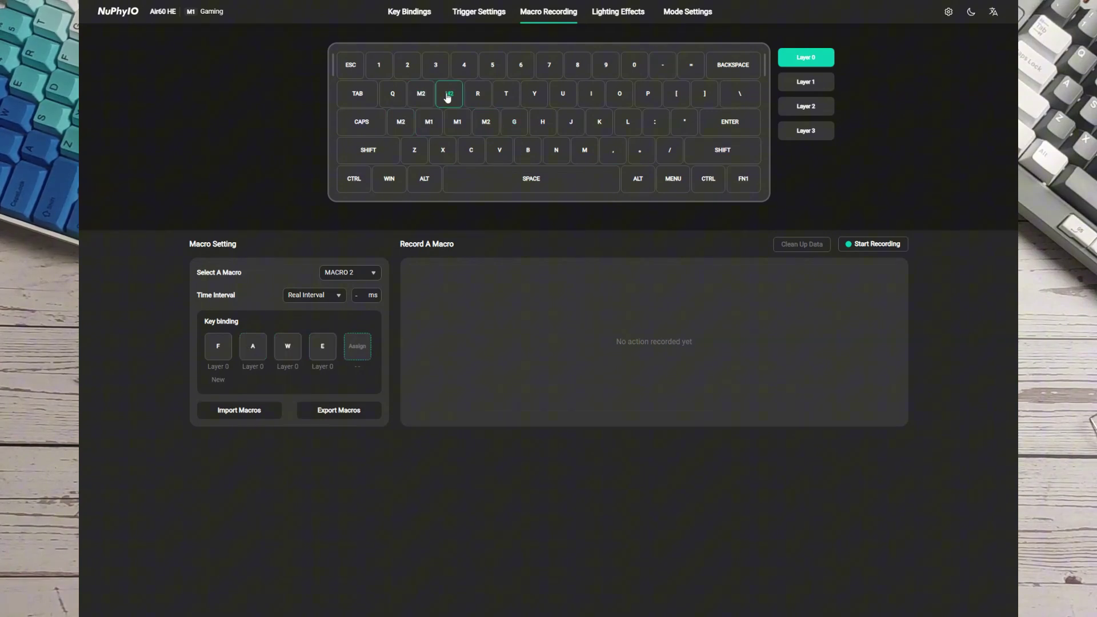